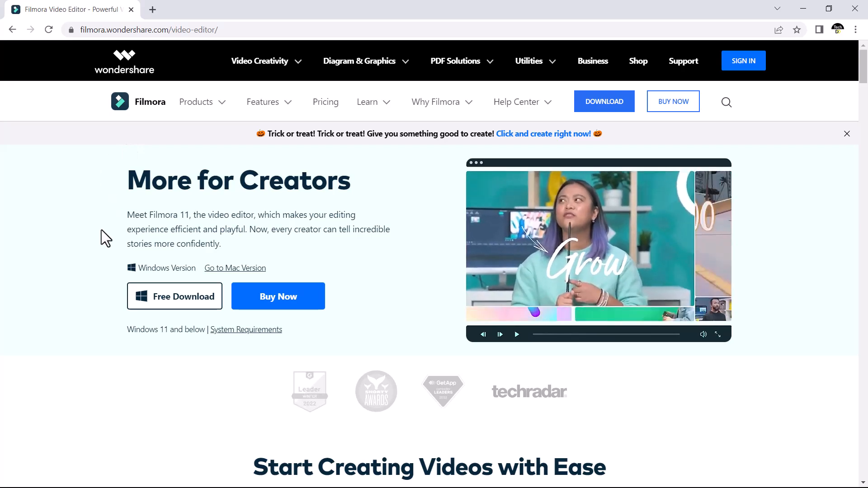
# Look through the Filmora 11 product page, examining its editing and audio features
pyautogui.scroll(-5, 101, 231)
pyautogui.scroll(-13, 100, 230)
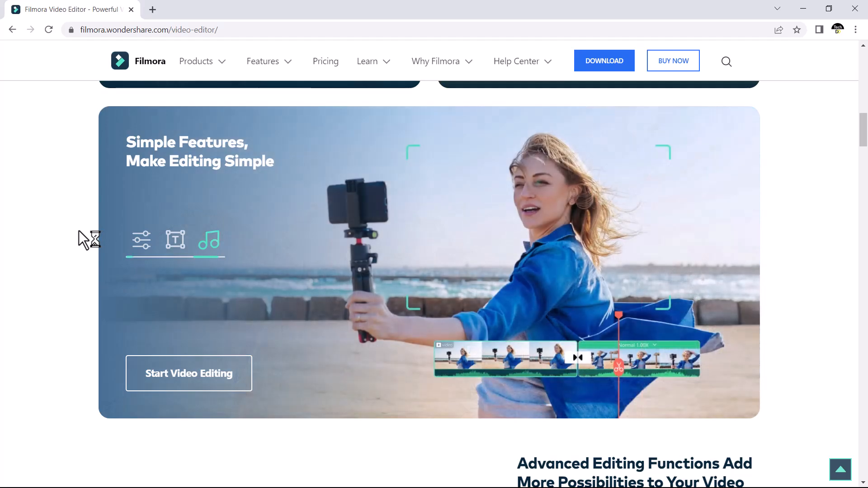
pyautogui.scroll(-9, 826, 208)
pyautogui.scroll(2, 829, 217)
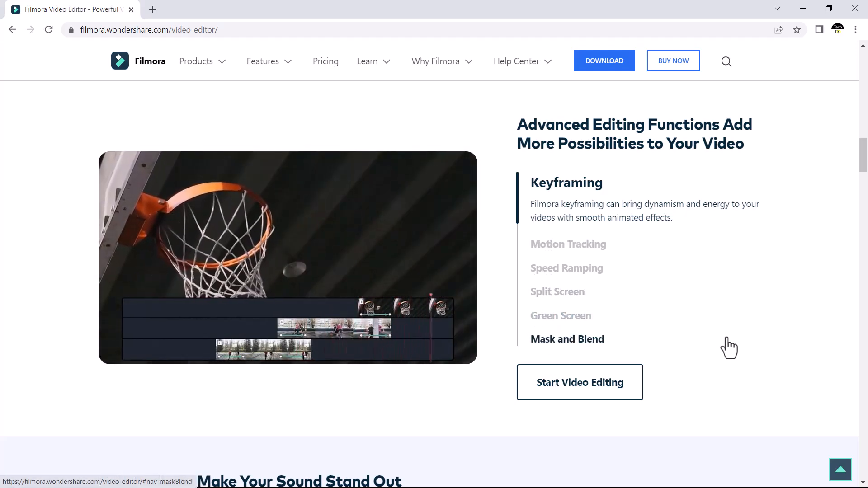
pyautogui.scroll(-7, 727, 345)
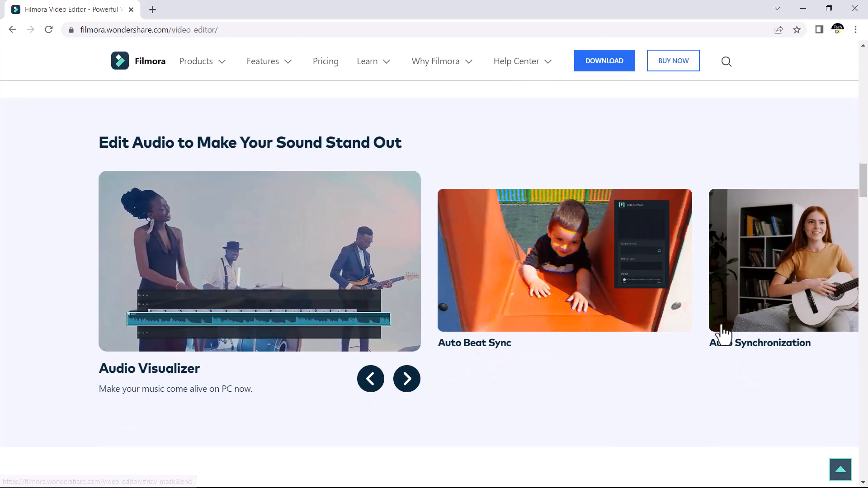
pyautogui.scroll(15, 723, 319)
pyautogui.scroll(12, 725, 319)
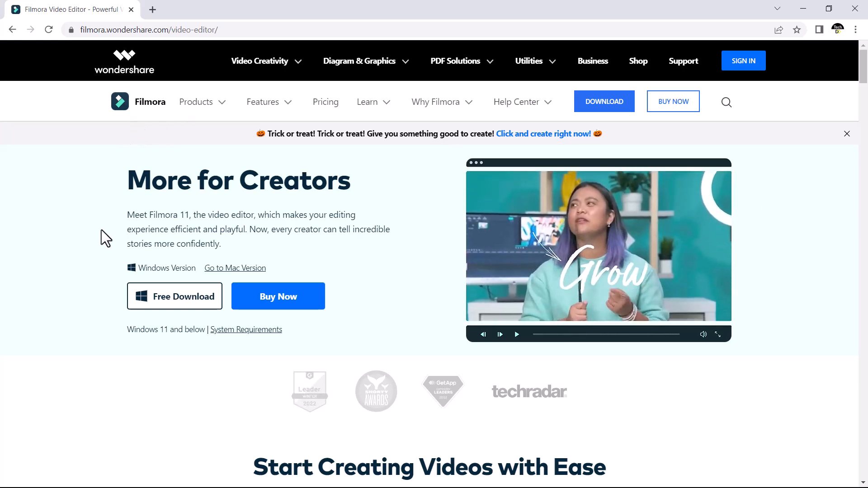
pyautogui.scroll(-15, 102, 229)
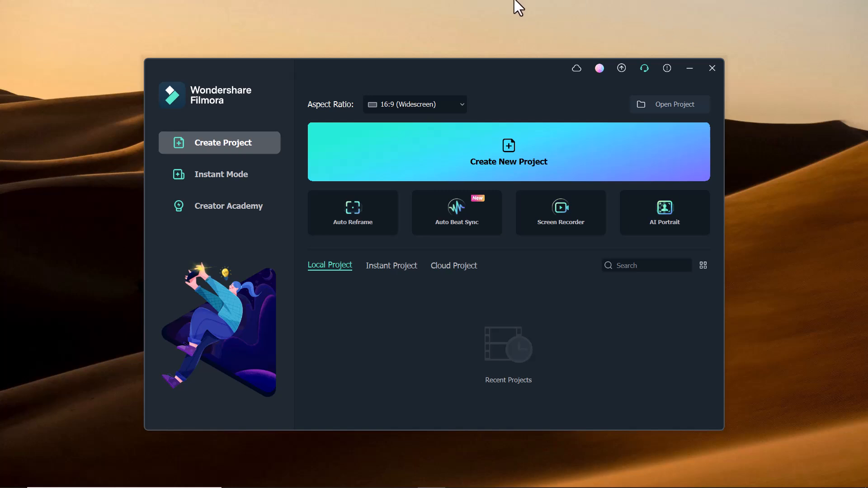
# Switch to Wondershare Filmora and create a new project with the 16:9 widescreen aspect ratio
pyautogui.click(479, 153)
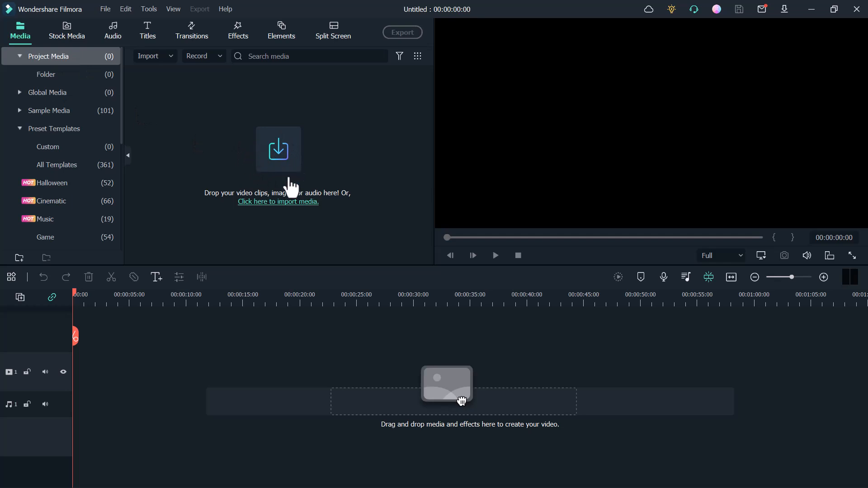
pyautogui.click(290, 180)
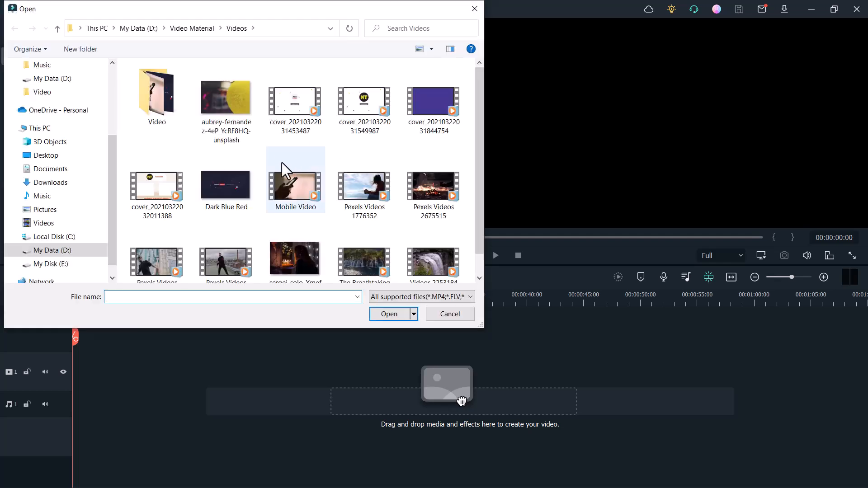
pyautogui.click(475, 9)
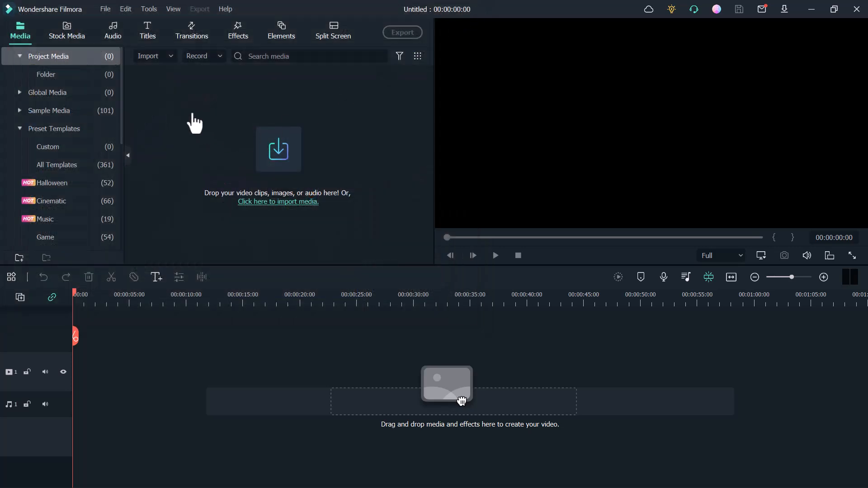
# Browse the stock media and search the Pixabay videos for "face"
pyautogui.click(72, 31)
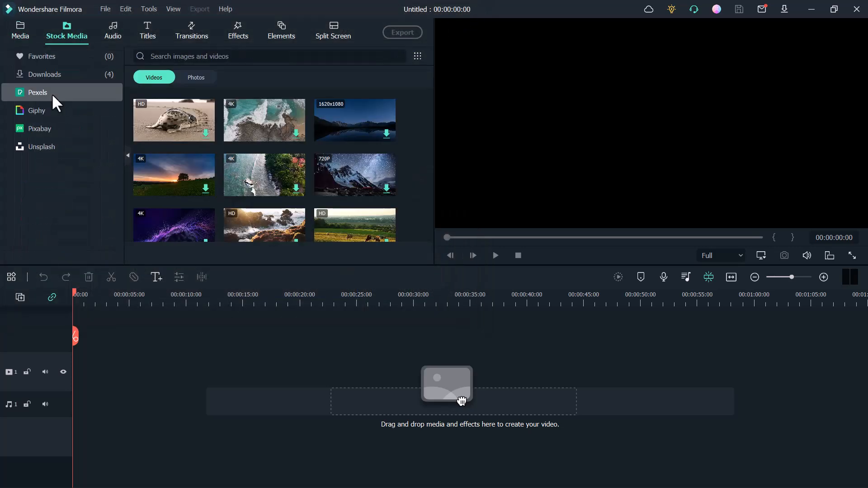
pyautogui.scroll(-5, 275, 137)
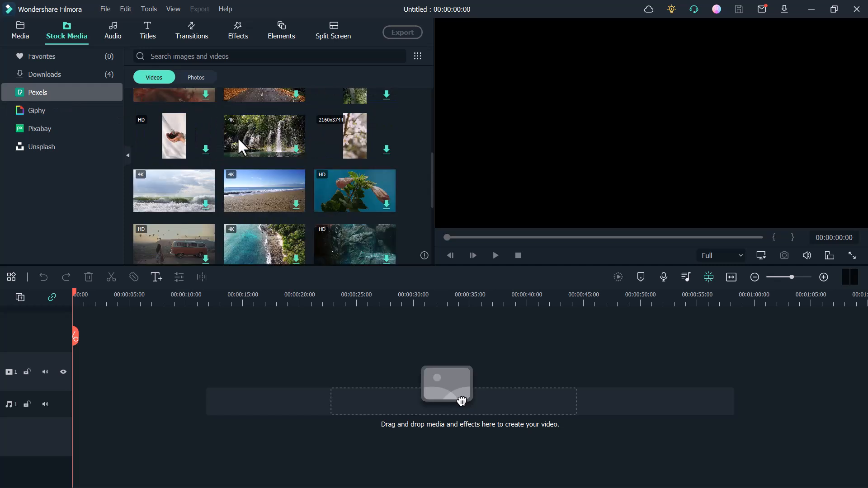
pyautogui.click(37, 125)
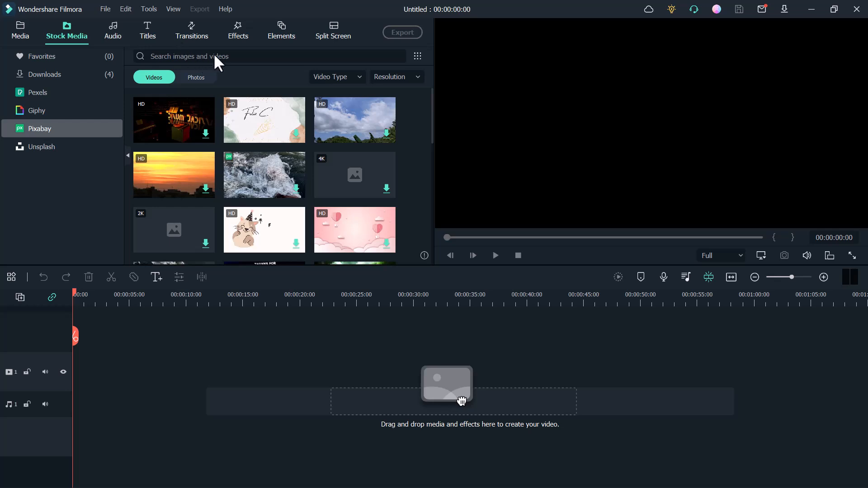
pyautogui.click(243, 55)
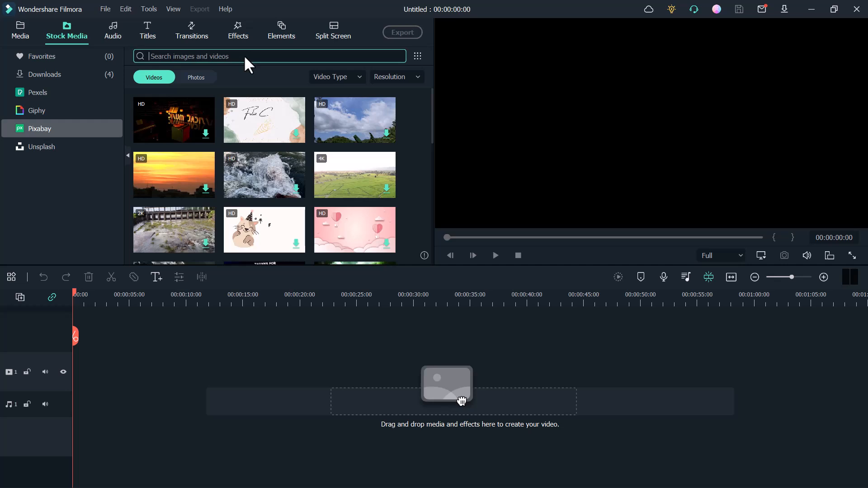
pyautogui.write('face')
pyautogui.press('Return')
# Download the first face video and add it to the timeline, keeping the project settings of 1920 x 1080 25fps
pyautogui.click(208, 132)
pyautogui.click(525, 268)
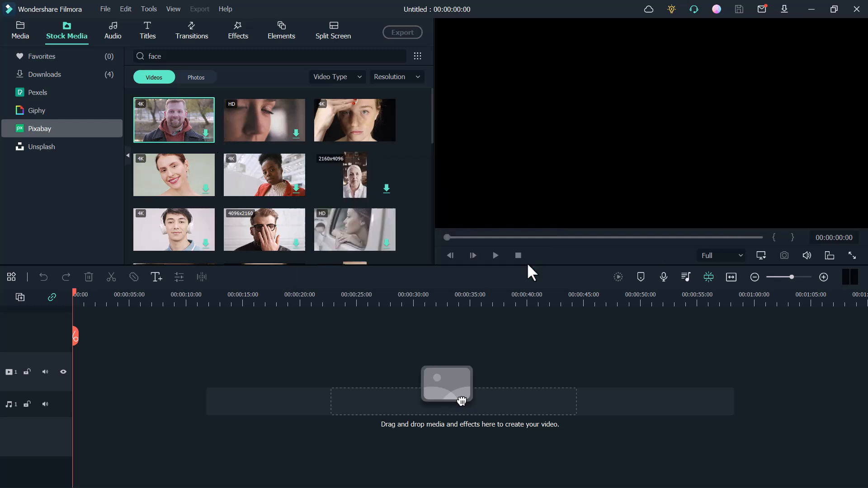
pyautogui.click(204, 133)
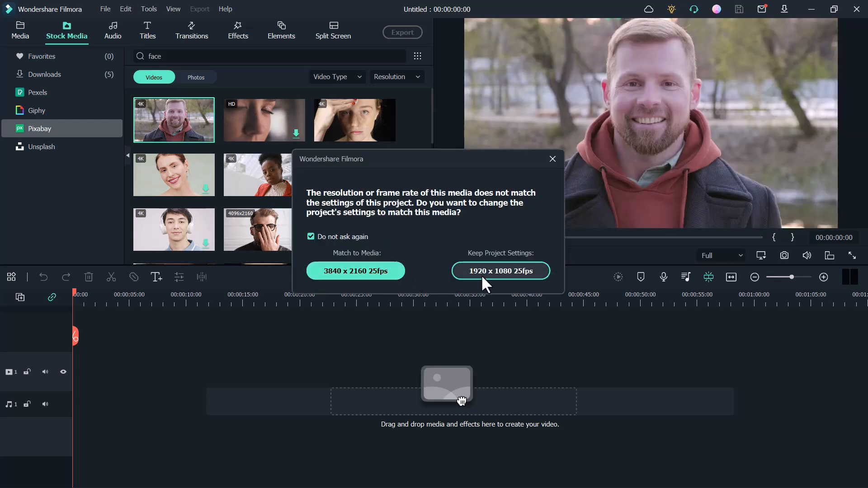
pyautogui.click(485, 283)
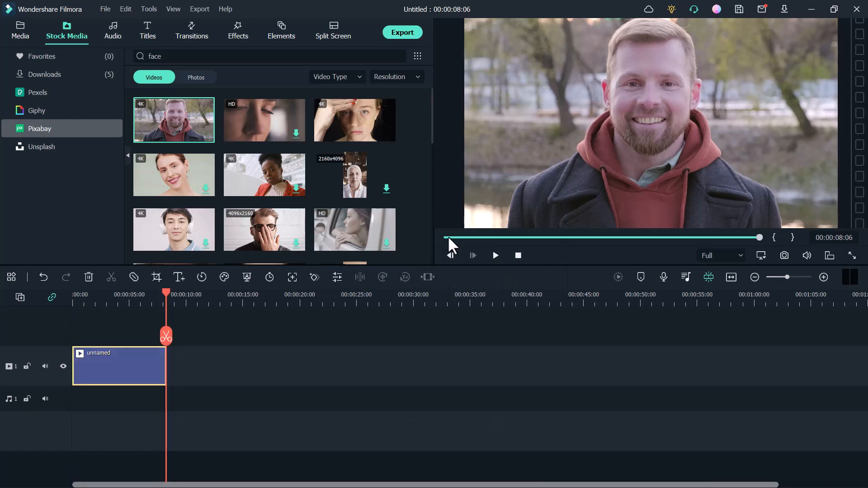
pyautogui.moveTo(451, 237); pyautogui.dragTo(446, 236)
pyautogui.click(494, 254)
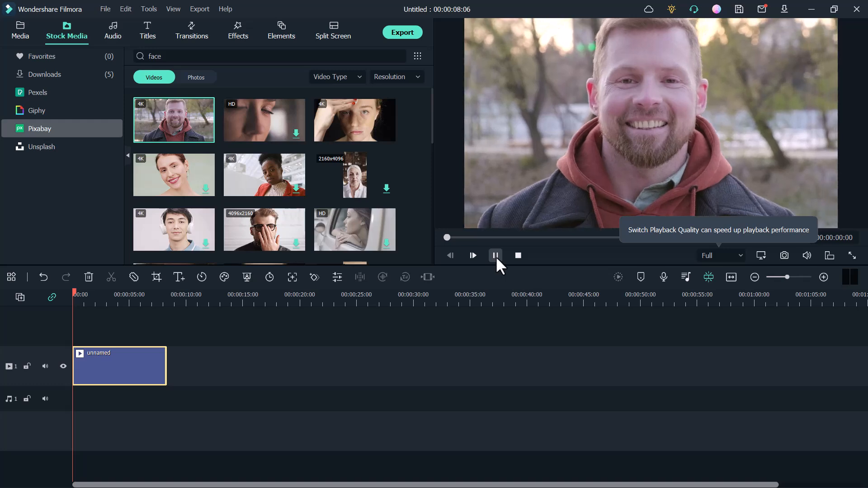
pyautogui.click(495, 256)
# Add the Beautify effect from the Utility category on a track above the video clip
pyautogui.click(234, 31)
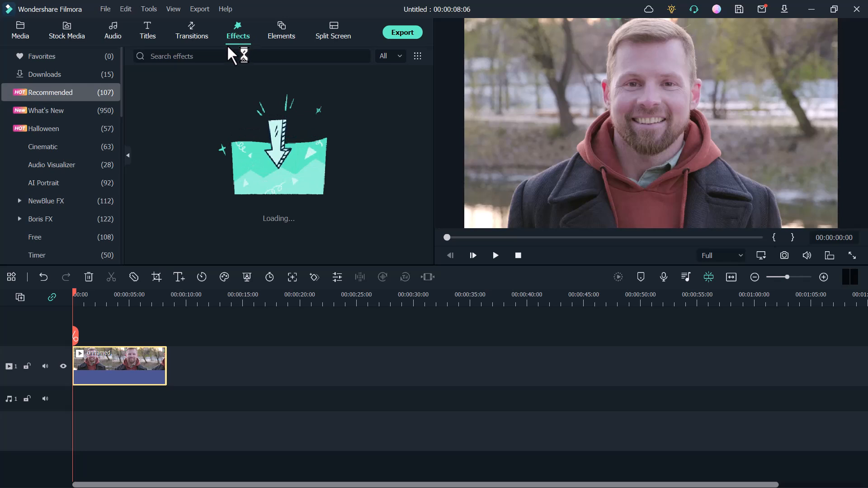
pyautogui.scroll(-6, 66, 144)
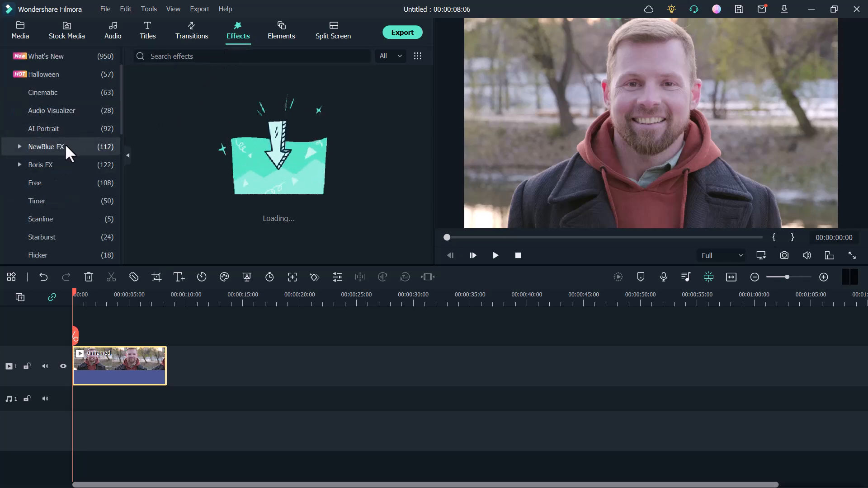
pyautogui.scroll(-3, 64, 143)
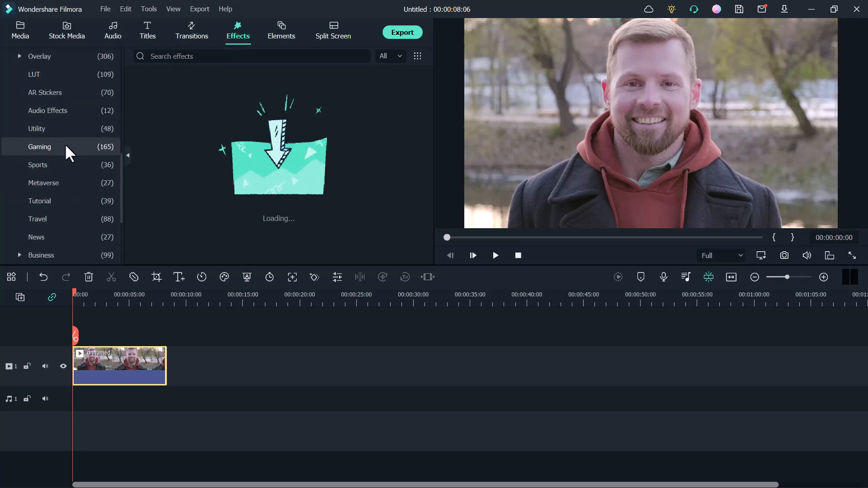
pyautogui.click(66, 130)
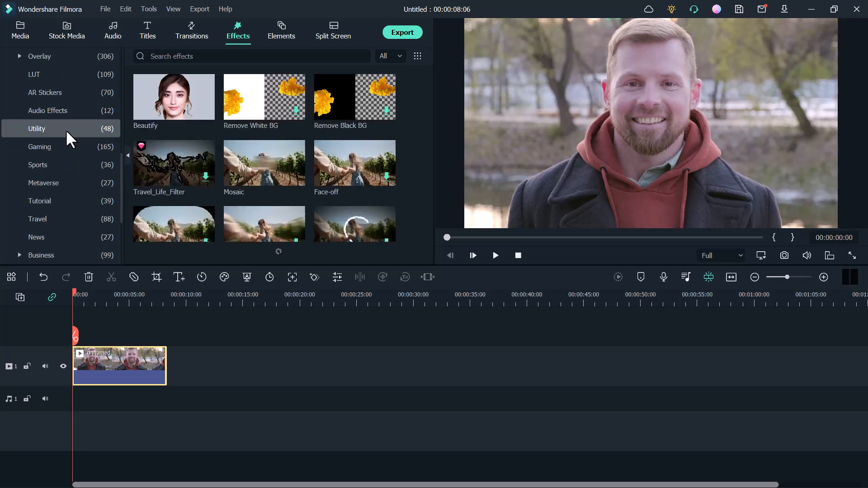
pyautogui.moveTo(189, 114)
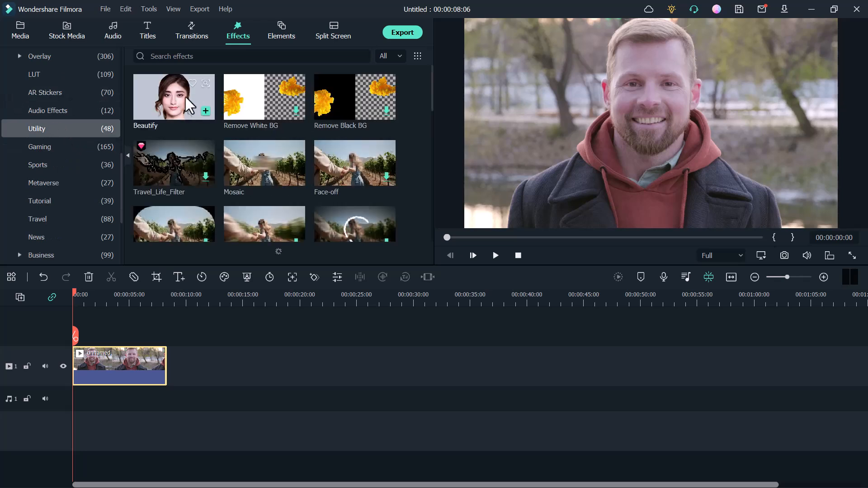
pyautogui.click(205, 109)
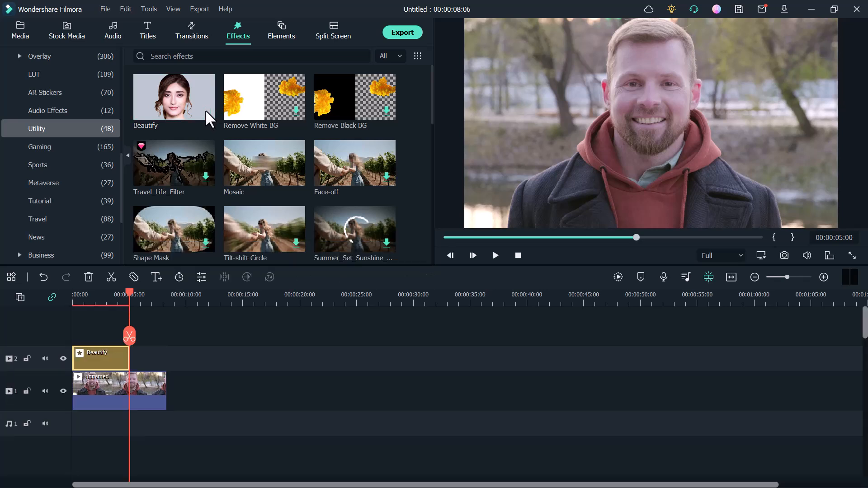
# Extend the Beautify effect on the timeline to cover the full length of the video clip
pyautogui.click(83, 303)
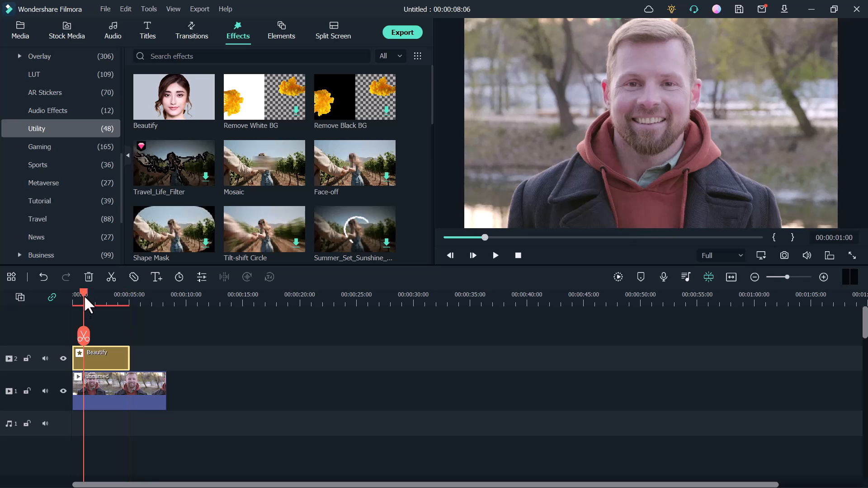
pyautogui.doubleClick(103, 352)
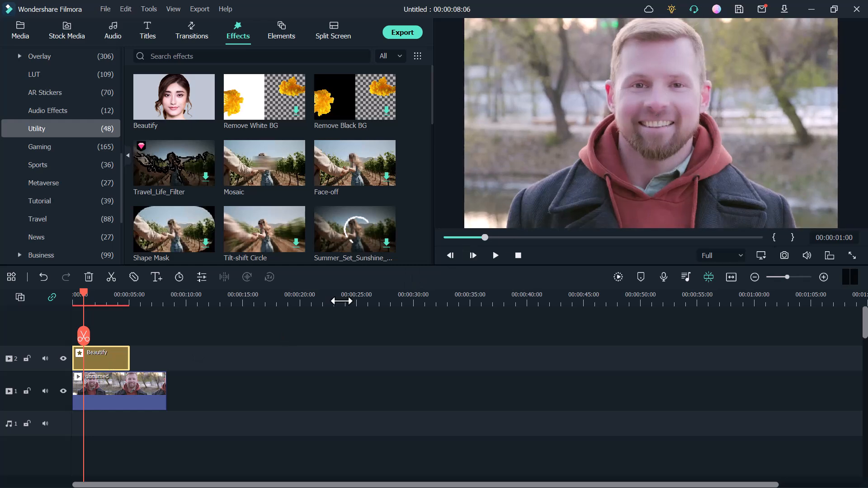
pyautogui.click(141, 299)
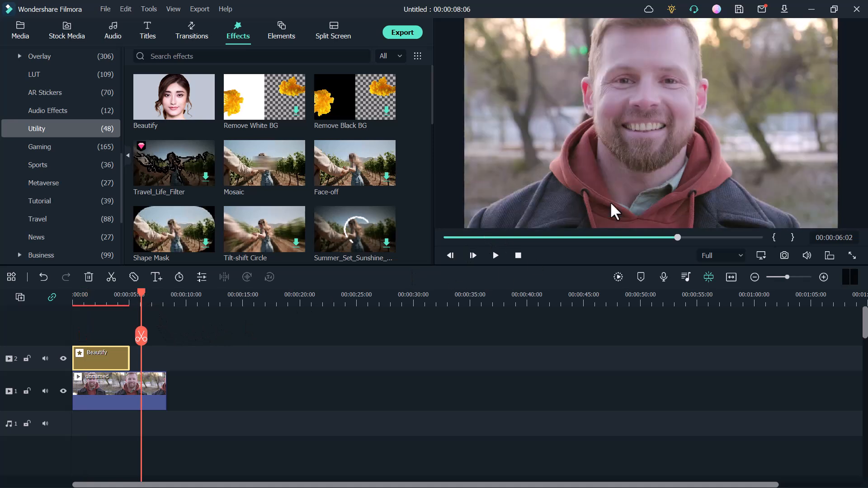
pyautogui.click(103, 302)
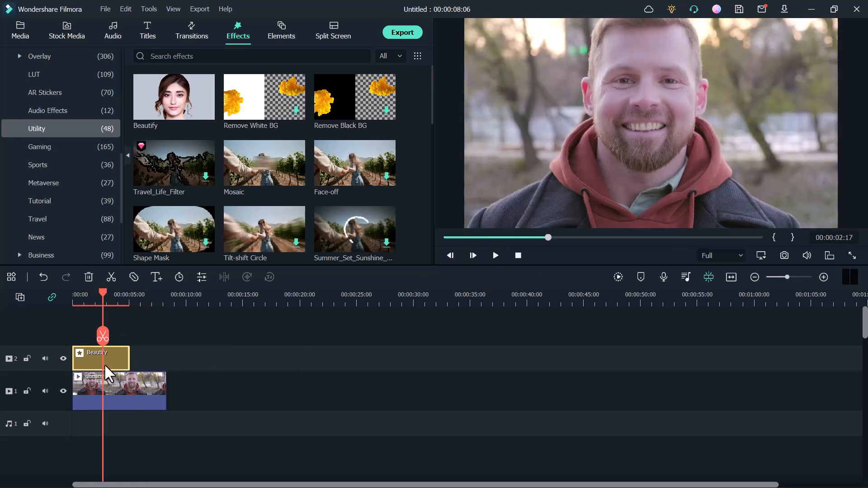
pyautogui.moveTo(129, 359); pyautogui.dragTo(162, 359)
pyautogui.click(127, 357)
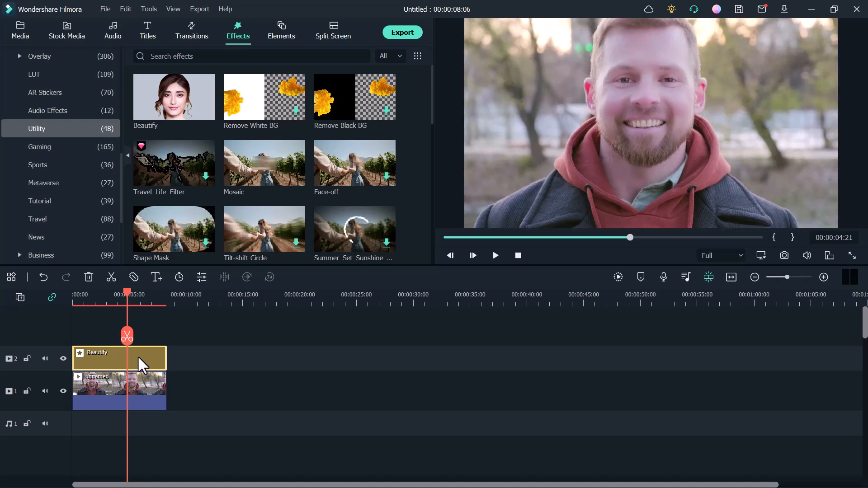
# Open the Beautify effect's settings and set Redden to 58, Smooth to 61 and Whiten to 58
pyautogui.rightClick(138, 355)
pyautogui.click(175, 99)
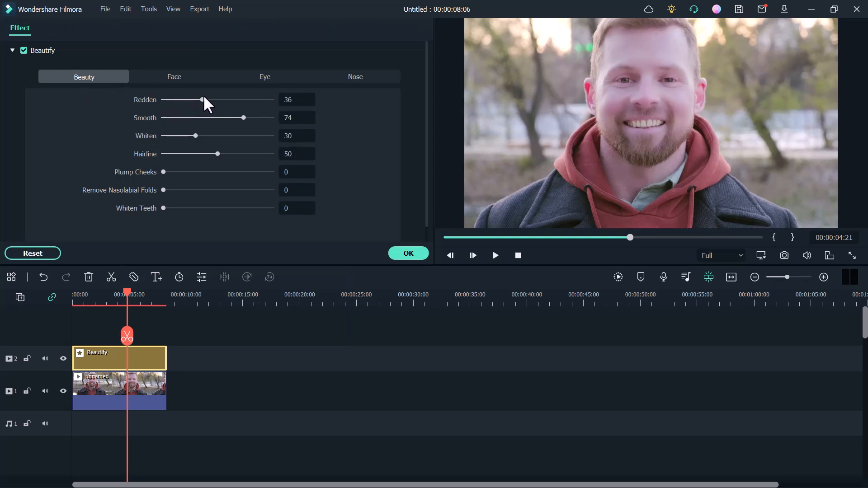
pyautogui.moveTo(203, 98); pyautogui.dragTo(161, 117)
pyautogui.moveTo(261, 118); pyautogui.dragTo(316, 119)
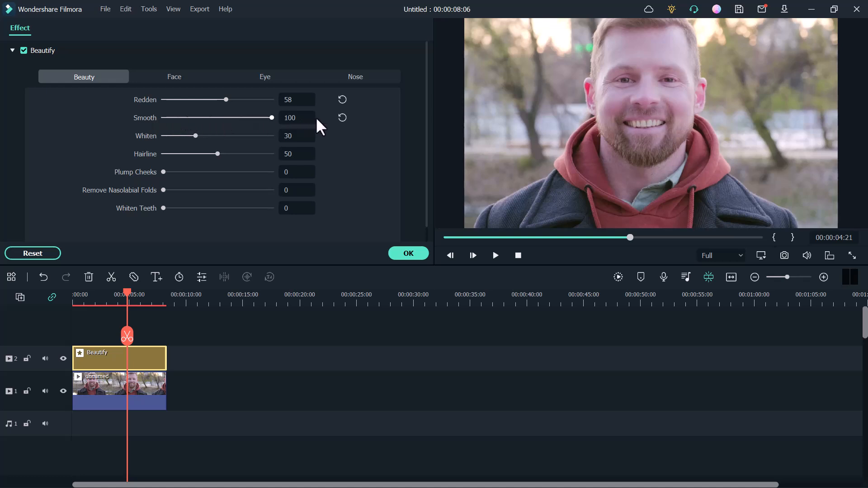
pyautogui.click(230, 117)
pyautogui.moveTo(198, 137); pyautogui.dragTo(232, 137)
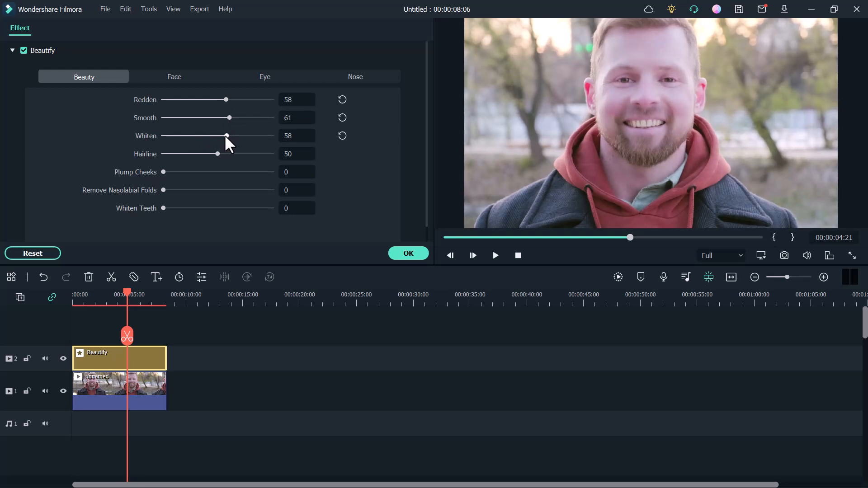
# Set the Beautify effect's Hairline to 81 and Whiten Teeth to 100
pyautogui.moveTo(218, 153); pyautogui.dragTo(253, 153)
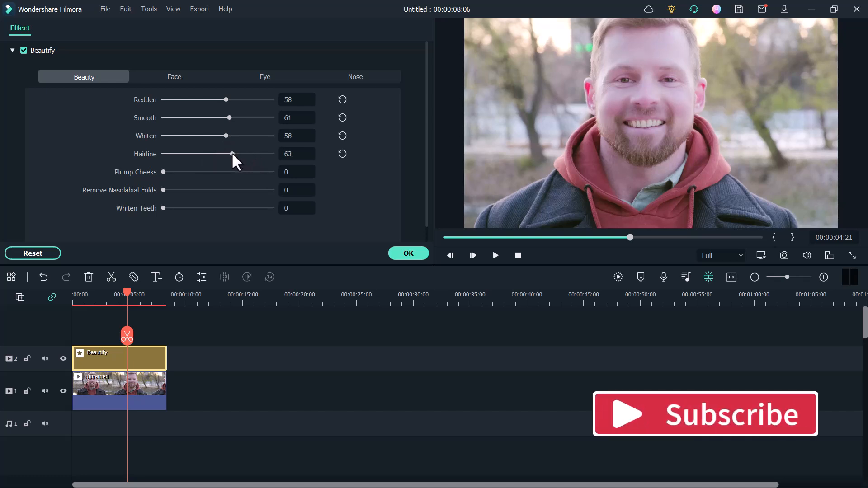
pyautogui.moveTo(244, 153); pyautogui.dragTo(252, 153)
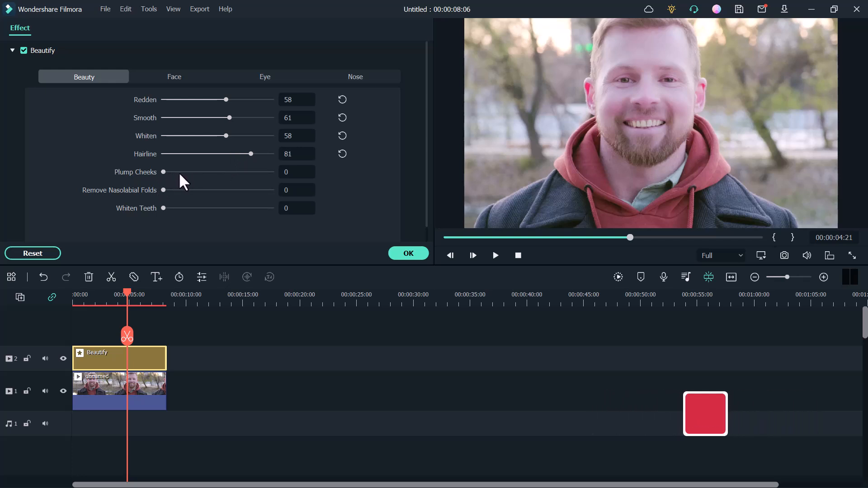
pyautogui.moveTo(163, 208); pyautogui.dragTo(271, 209)
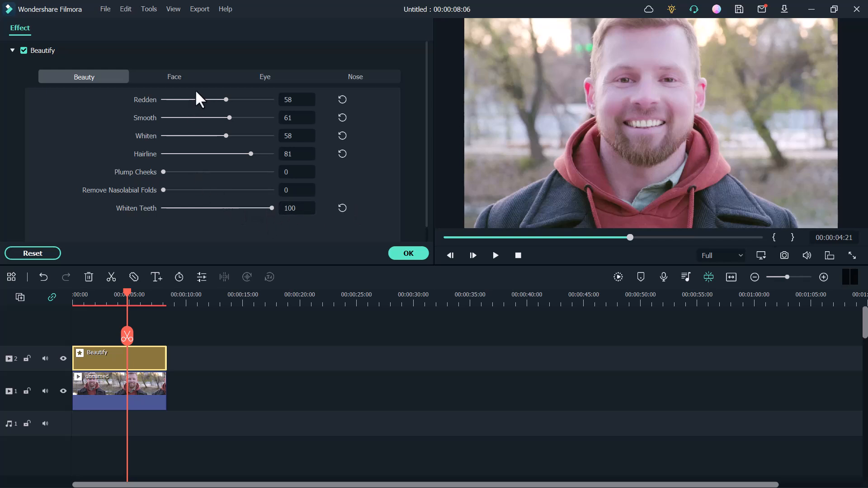
# In the Beautify effect's face settings, set Shrink Face to 48, Shrink Jaw to 22 and Narrow Face to 24
pyautogui.click(175, 78)
pyautogui.moveTo(190, 99); pyautogui.dragTo(310, 99)
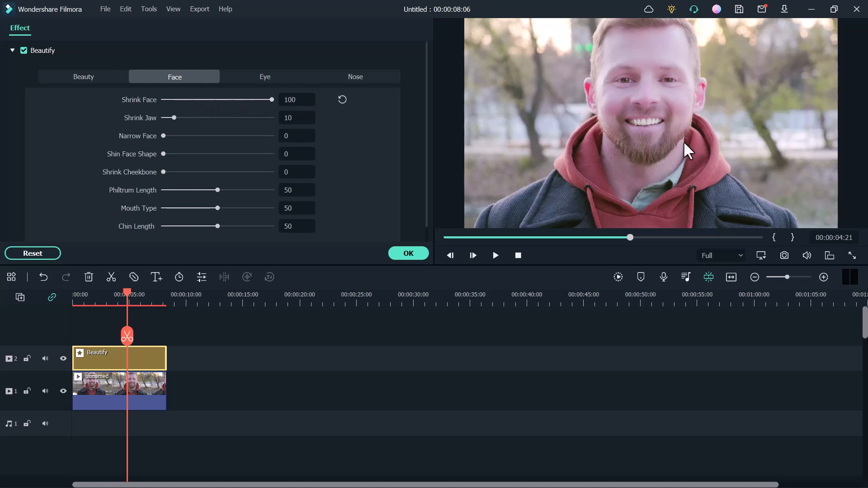
pyautogui.moveTo(270, 99); pyautogui.dragTo(214, 98)
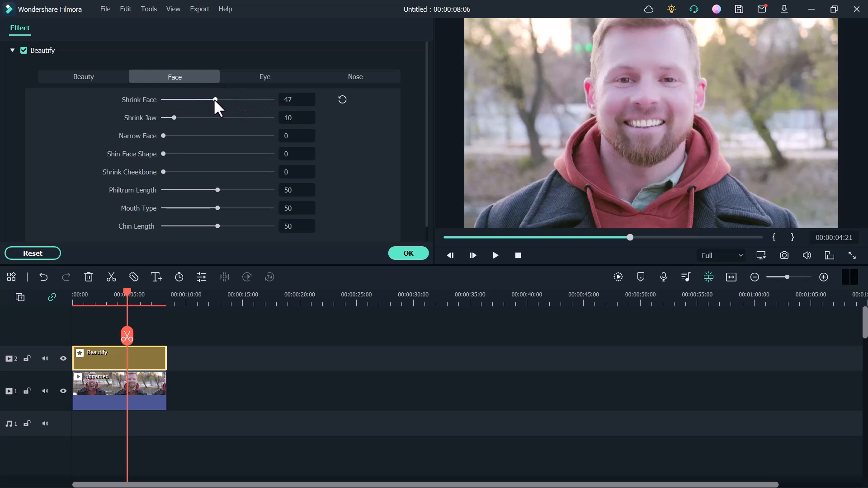
pyautogui.click(187, 117)
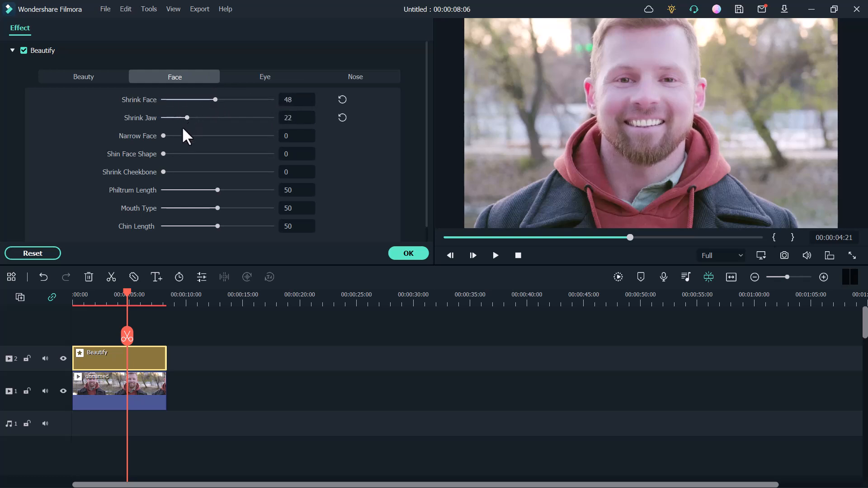
pyautogui.click(175, 136)
# Set the Beautify effect's Shin Face Shape to 17 and Shrink Cheekbone to 40
pyautogui.click(177, 151)
pyautogui.click(192, 153)
pyautogui.click(196, 153)
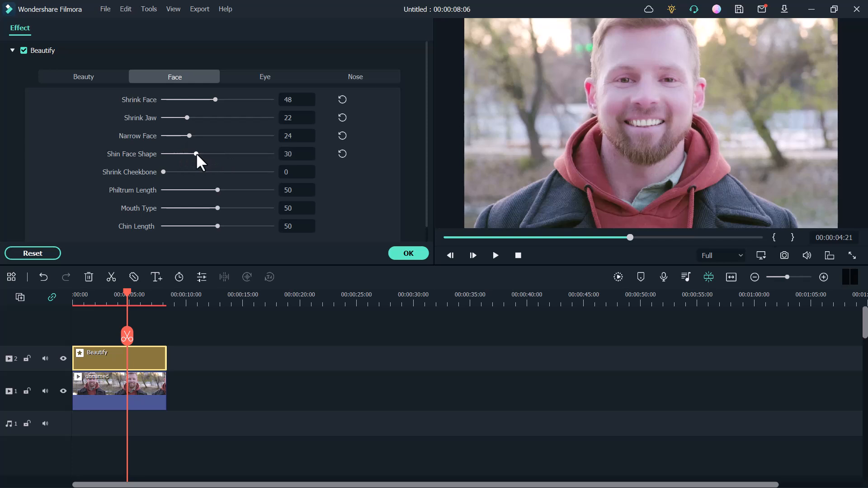
pyautogui.click(183, 153)
pyautogui.click(206, 172)
# In the Beautify effect's eye settings, set Enlarge Eye to 100, Round Eye to 55, Eye Distance to 42, Brighten Eye to 68, and raise Remove Dark Circles
pyautogui.click(259, 78)
pyautogui.moveTo(216, 99); pyautogui.dragTo(272, 99)
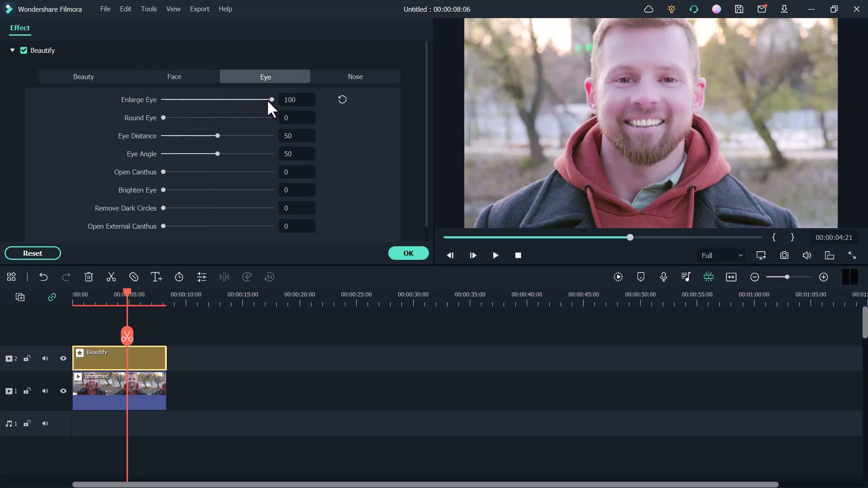
pyautogui.click(198, 118)
pyautogui.moveTo(213, 136); pyautogui.dragTo(197, 136)
pyautogui.click(209, 136)
pyautogui.moveTo(192, 190); pyautogui.dragTo(221, 190)
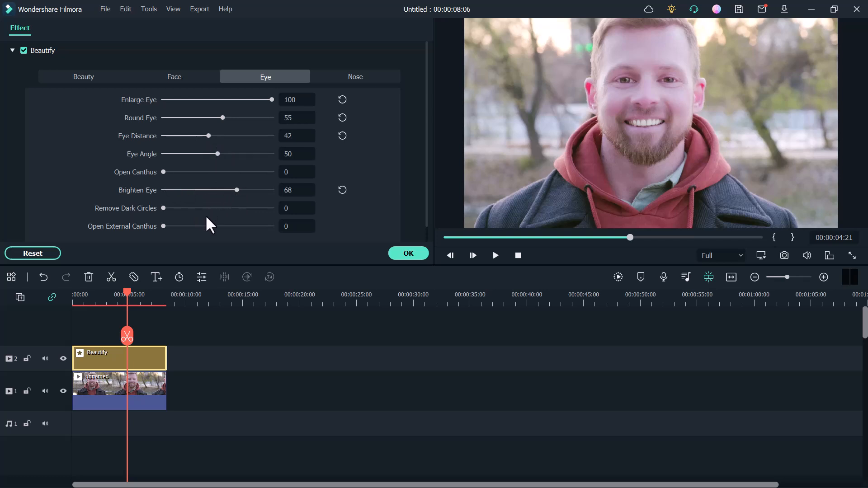
pyautogui.moveTo(204, 209); pyautogui.dragTo(252, 207)
# In the nose settings, set Narrow Nose to 45, Nose Length to 55 and Profile Rhinoplasty to 25, and apply the Beautify adjustments
pyautogui.click(355, 78)
pyautogui.moveTo(184, 100); pyautogui.dragTo(197, 118)
pyautogui.click(224, 118)
pyautogui.click(175, 135)
pyautogui.click(190, 135)
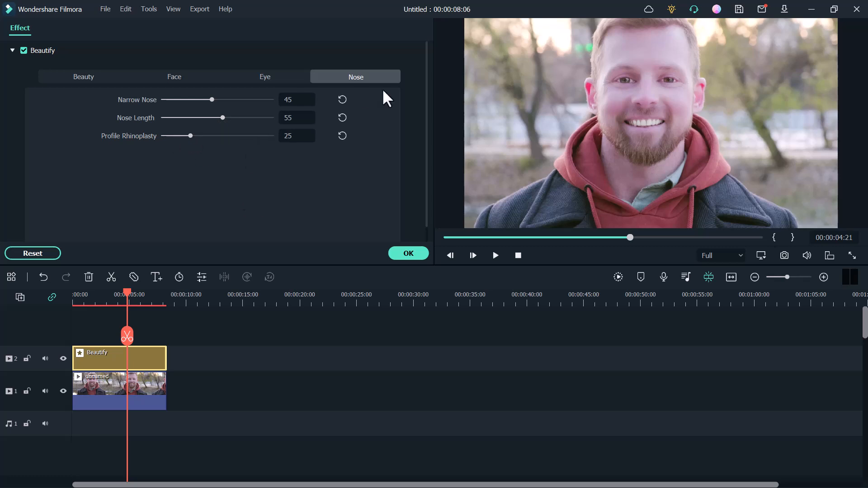
pyautogui.click(409, 253)
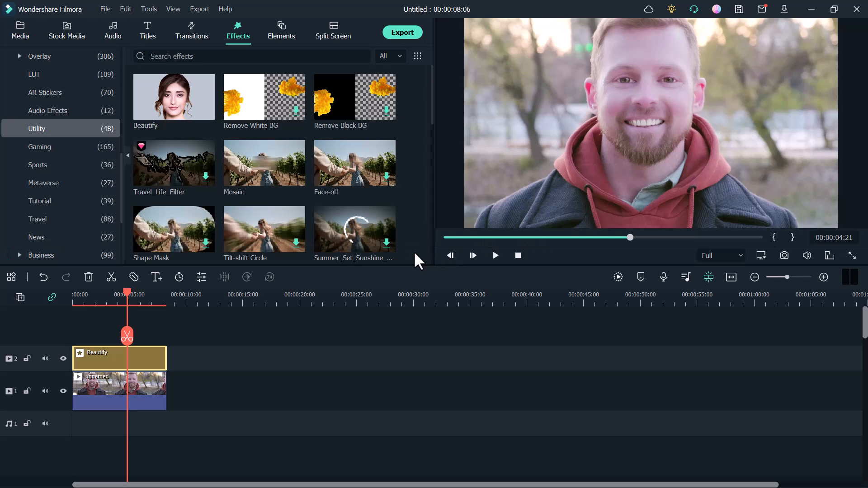
# Play back the opening seconds of the clip to check the retouched face, and pause the preview
pyautogui.click(464, 238)
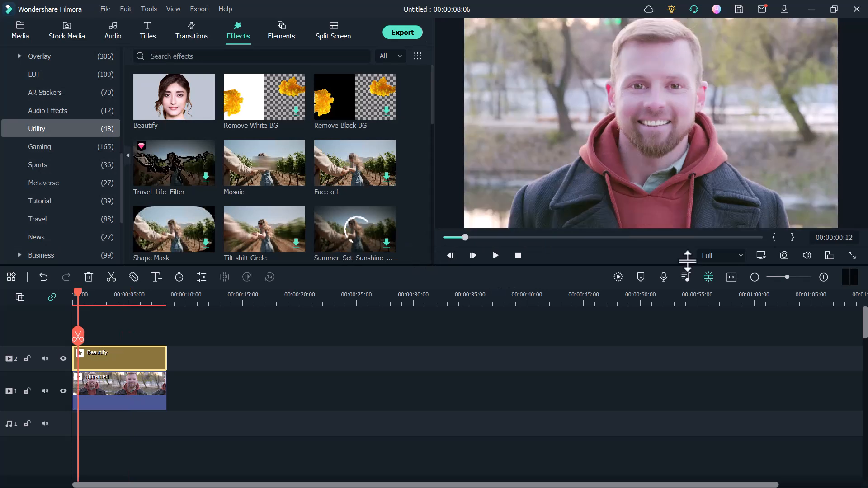
pyautogui.click(496, 255)
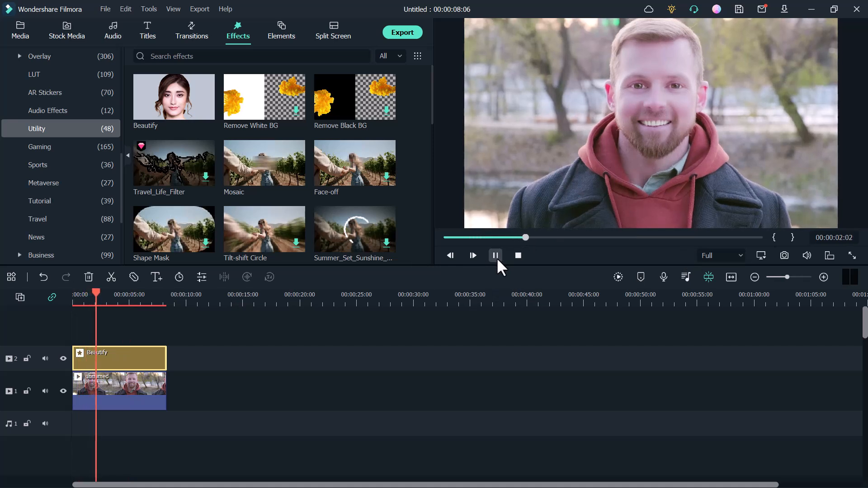
pyautogui.click(496, 255)
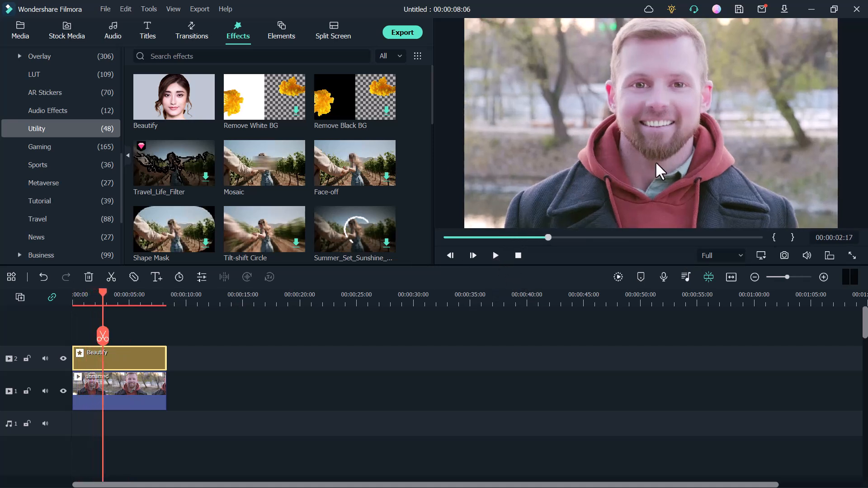
# Export the project to the computer as an MP4 with the DEFAULT preset, and dismiss the finished export window
pyautogui.click(409, 34)
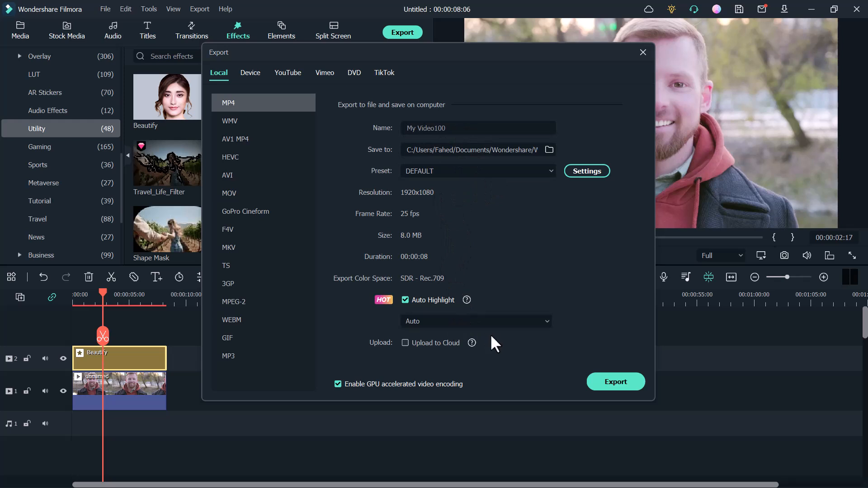
pyautogui.click(606, 382)
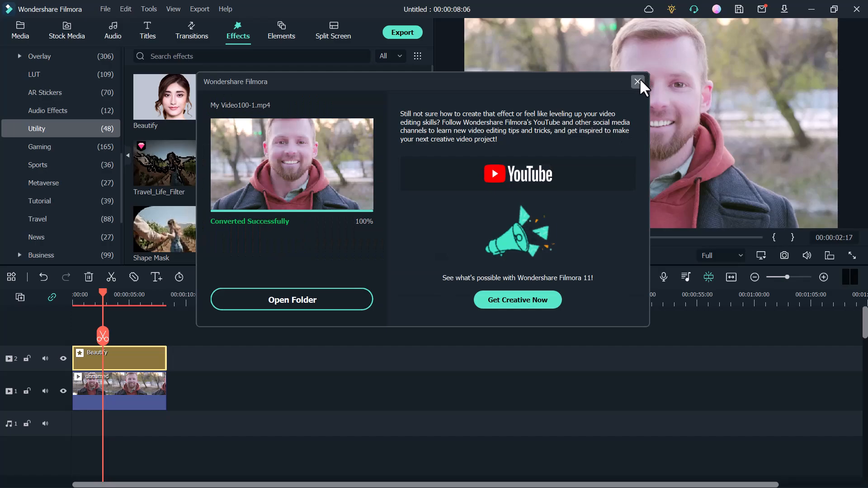
pyautogui.click(637, 82)
# Close the video editor
pyautogui.click(856, 9)
pyautogui.click(508, 254)
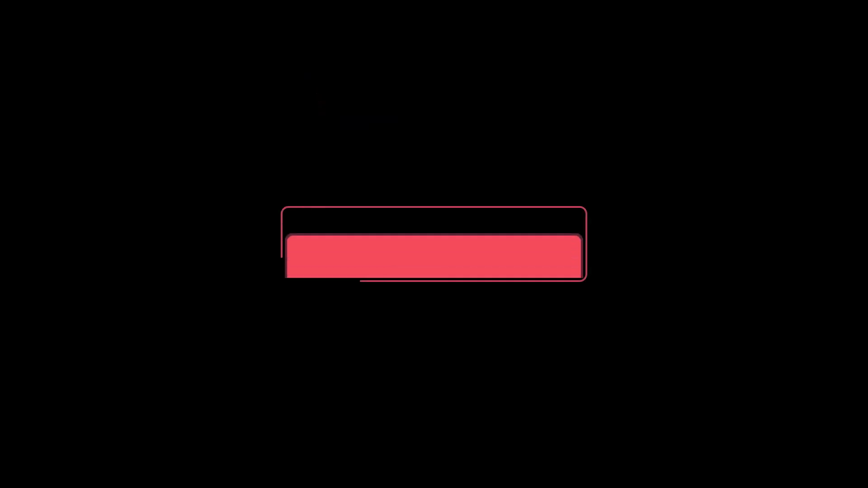